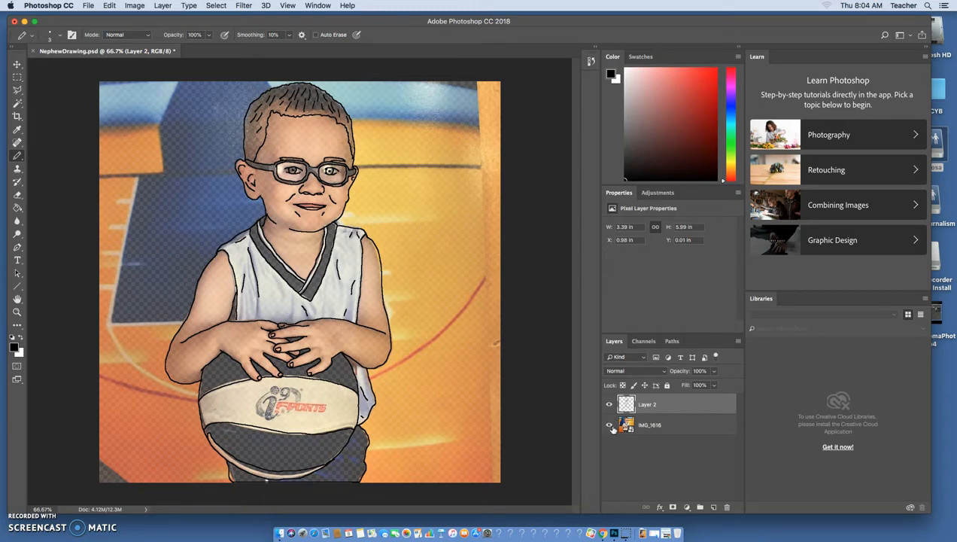
Step: Toggle the visibility of the IMG_1616 photo layer to compare the outline drawing with and without the photo
{"action": "left_click", "coordinate": [30, 521]}
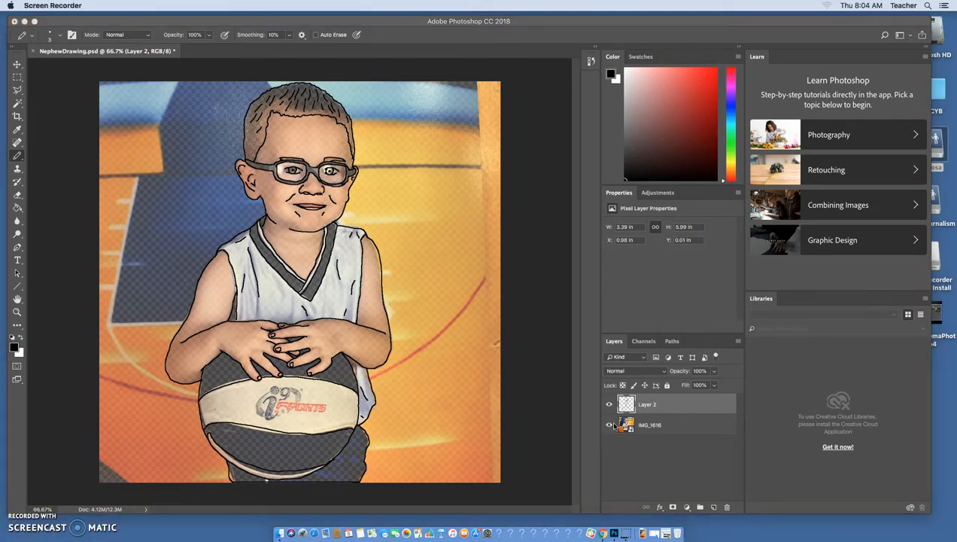
{"action": "left_click", "coordinate": [628, 413]}
{"action": "left_click", "coordinate": [609, 426]}
{"action": "left_click", "coordinate": [609, 426]}
{"action": "left_click", "coordinate": [610, 426]}
{"action": "left_click", "coordinate": [610, 425]}
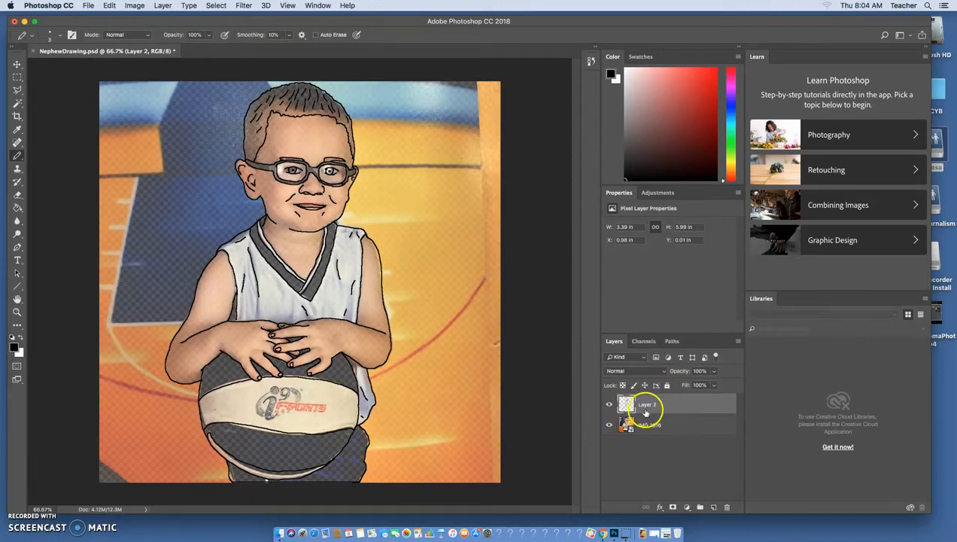
Step: On Layer 2, sample a light skin tone from the boy's upper arm with the Eyedropper as the foreground colour
{"action": "left_click", "coordinate": [666, 403]}
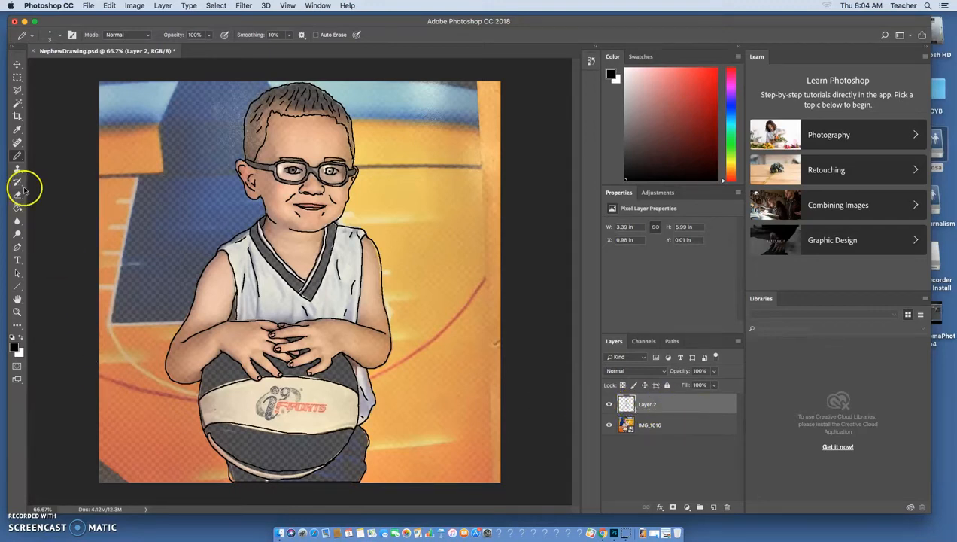
{"action": "left_click", "coordinate": [18, 129]}
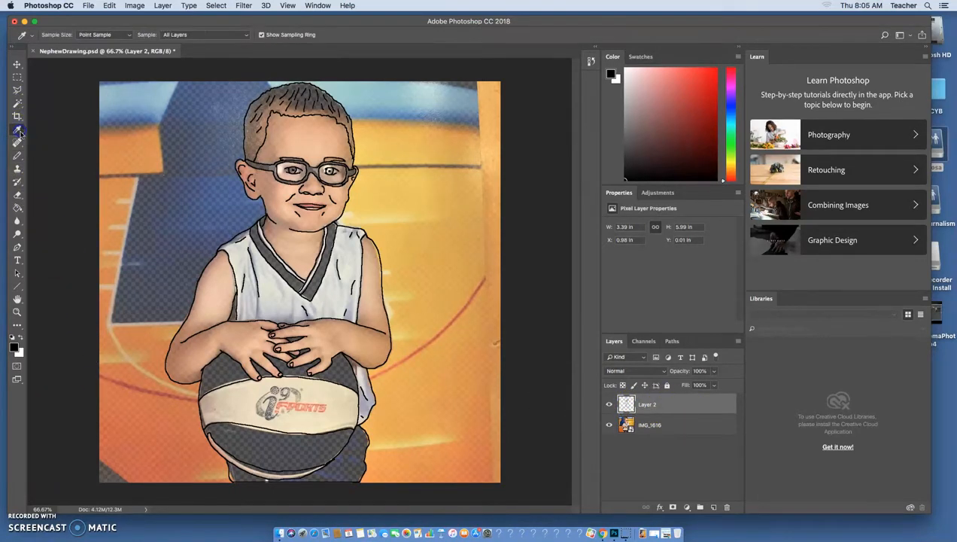
{"action": "left_click_drag", "start_coordinate": [18, 129], "coordinate": [73, 129]}
{"action": "left_click", "coordinate": [219, 289]}
{"action": "left_click", "coordinate": [220, 289]}
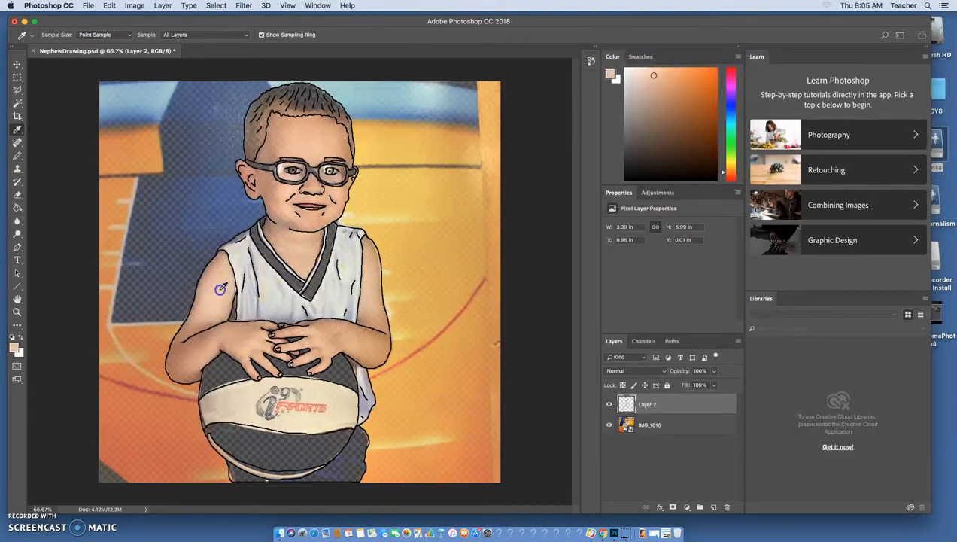
{"action": "left_click", "coordinate": [223, 287]}
Step: Fill the boy's arms, hands, face and neck with the sampled skin tone using the Paint Bucket
{"action": "left_click", "coordinate": [19, 208]}
{"action": "mouse_move", "coordinate": [19, 209]}
{"action": "left_mouse_down"}
{"action": "mouse_move", "coordinate": [82, 216]}
{"action": "mouse_move", "coordinate": [82, 207]}
{"action": "mouse_move", "coordinate": [82, 217]}
{"action": "left_mouse_up"}
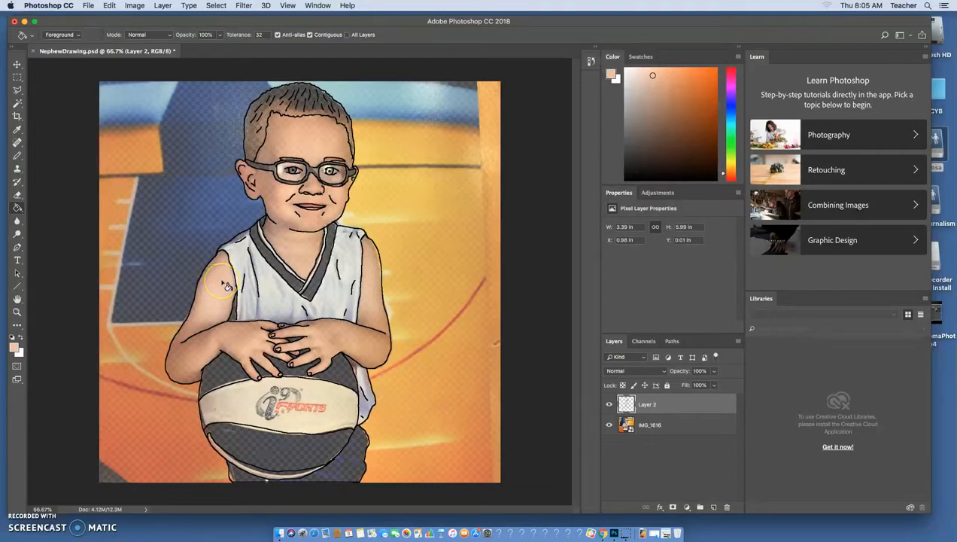
{"action": "left_click", "coordinate": [224, 284]}
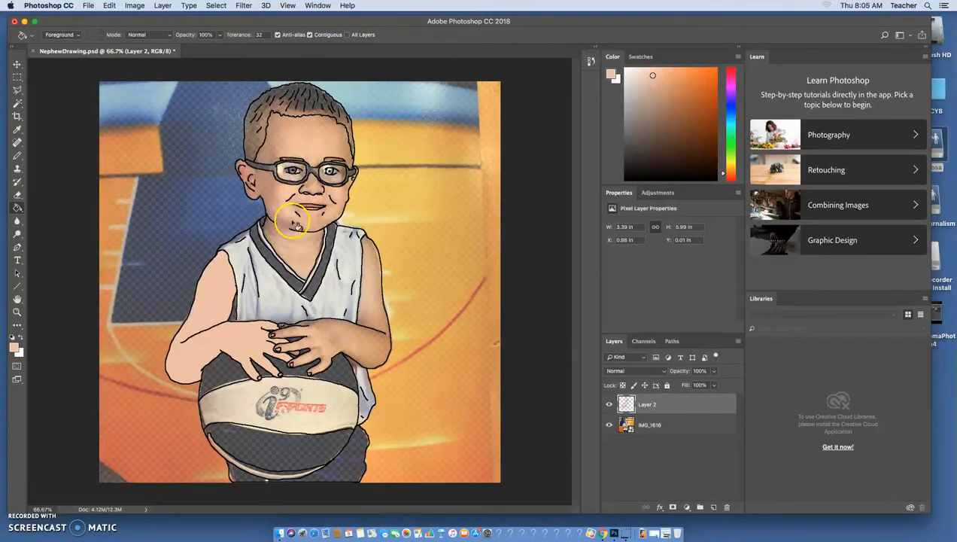
{"action": "left_click", "coordinate": [289, 175]}
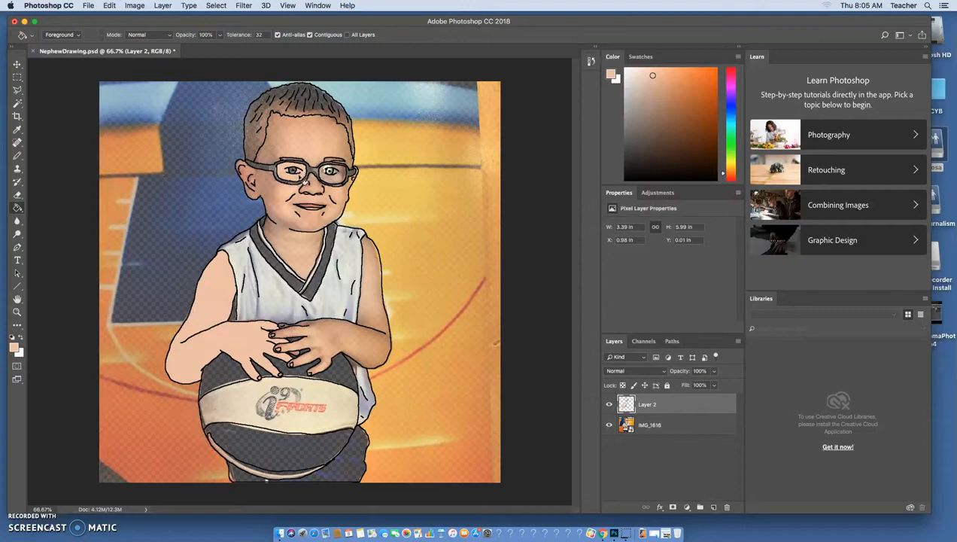
{"action": "left_click", "coordinate": [301, 258]}
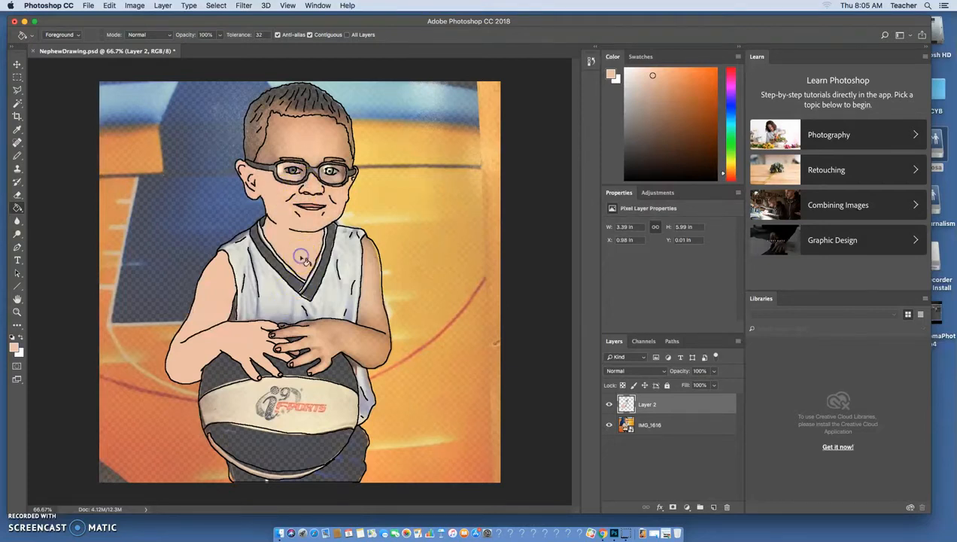
{"action": "left_click", "coordinate": [297, 143]}
{"action": "left_click", "coordinate": [378, 258]}
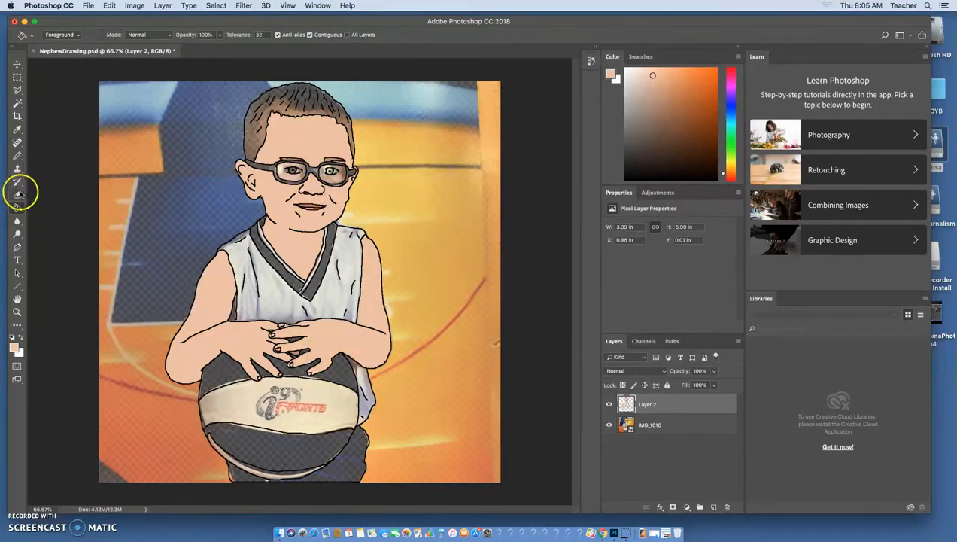
Step: Try to fill the jersey's collar band with dark grey sampled from the collar
{"action": "left_click", "coordinate": [18, 130]}
{"action": "left_click", "coordinate": [289, 263]}
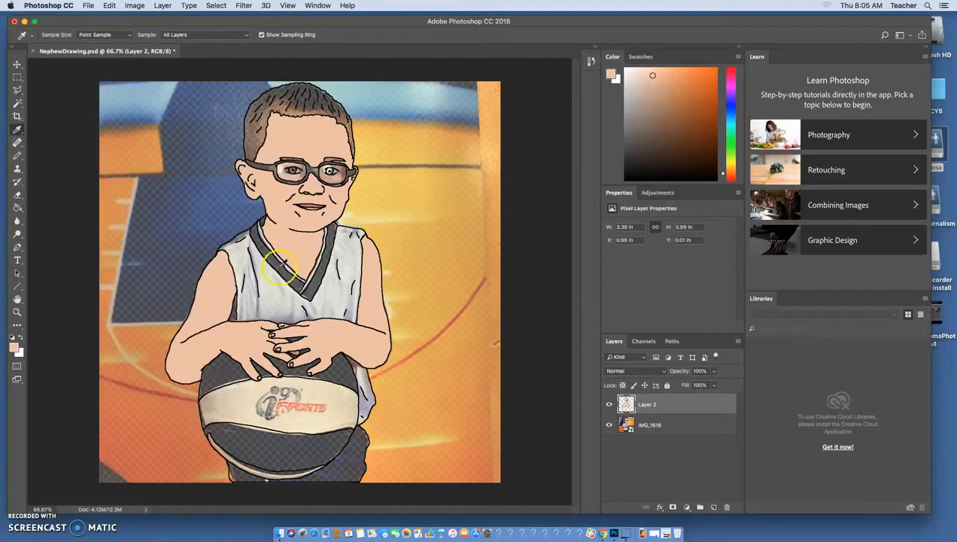
{"action": "left_click", "coordinate": [18, 207]}
{"action": "left_click", "coordinate": [285, 271]}
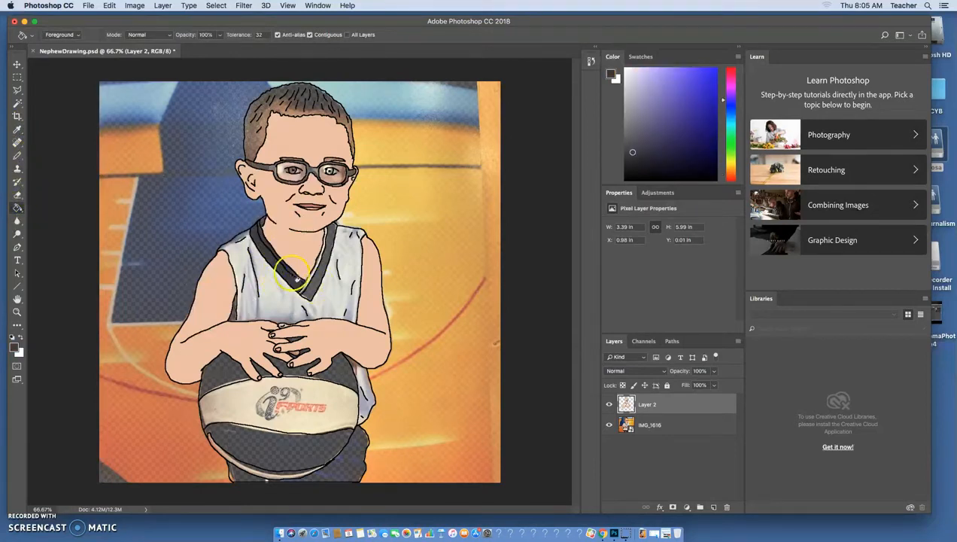
{"action": "left_click", "coordinate": [256, 220]}
{"action": "left_click", "coordinate": [262, 239]}
Step: Examine the outline at the point of the V-neck collar up close for gaps between the lines
{"action": "key", "text": "super+equal"}
{"action": "key", "text": "super+equal"}
{"action": "key", "text": "super+equal"}
{"action": "key", "text": "super+equal"}
{"action": "key", "text": "super+equal"}
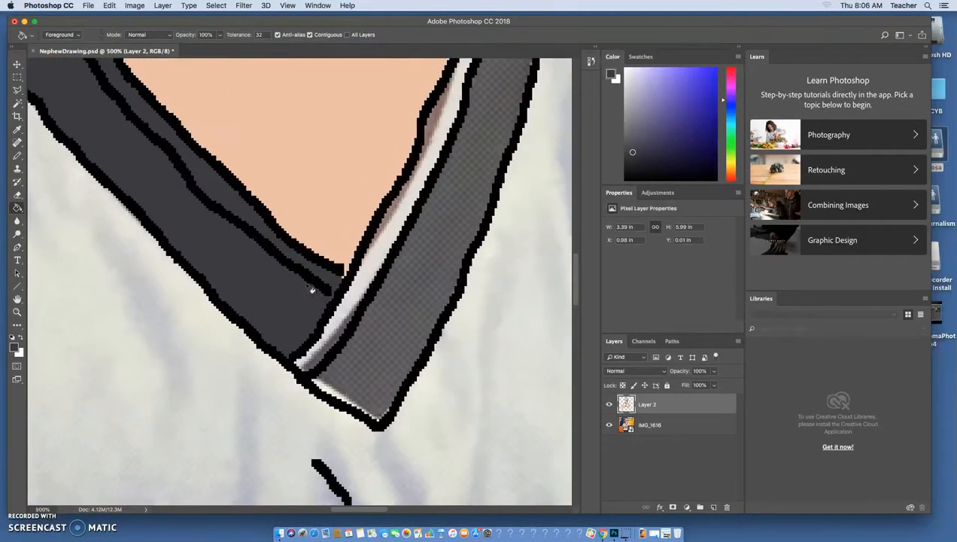
{"action": "left_click", "coordinate": [338, 297]}
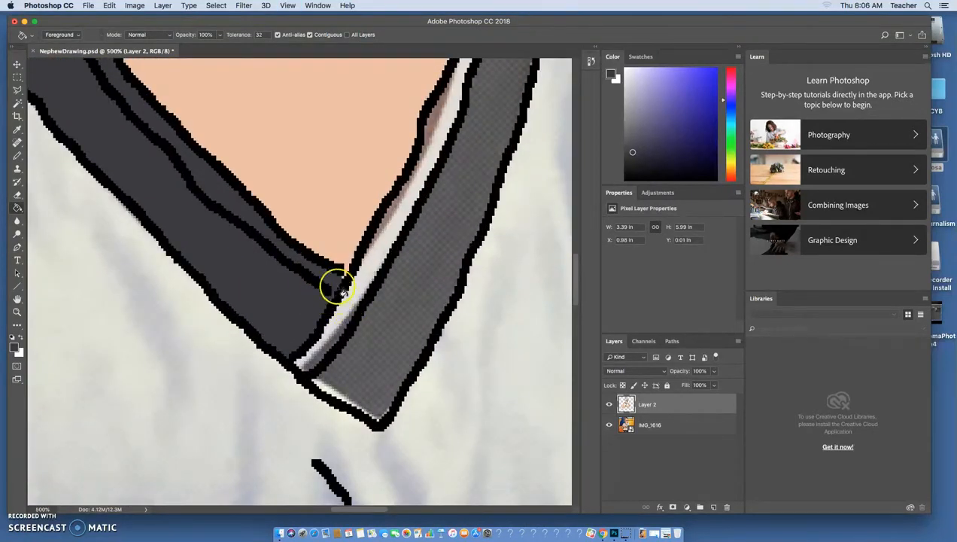
{"action": "key", "text": "super+minus"}
{"action": "key", "text": "super+minus"}
{"action": "key", "text": "super+minus"}
{"action": "key", "text": "super+minus"}
{"action": "key", "text": "super+minus"}
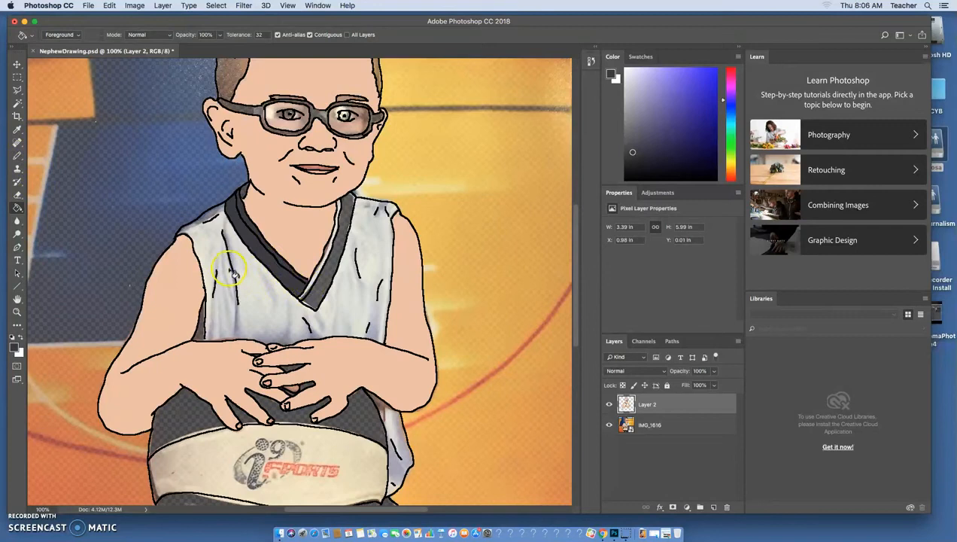
Step: Undo the dark grey fill on the jersey's collar
{"action": "key", "text": "super+z"}
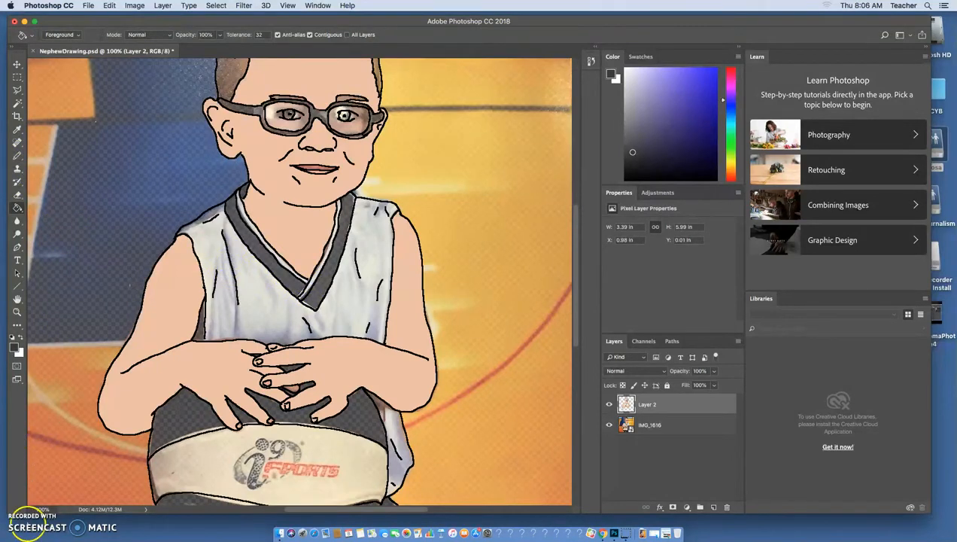
{"action": "left_click", "coordinate": [27, 523]}
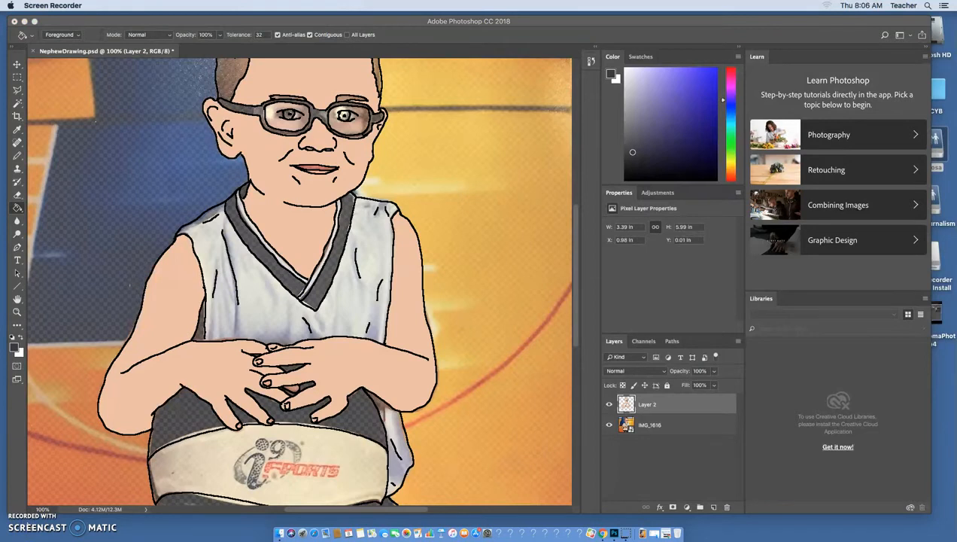
{"action": "left_click", "coordinate": [122, 355]}
{"action": "key", "text": "super+minus"}
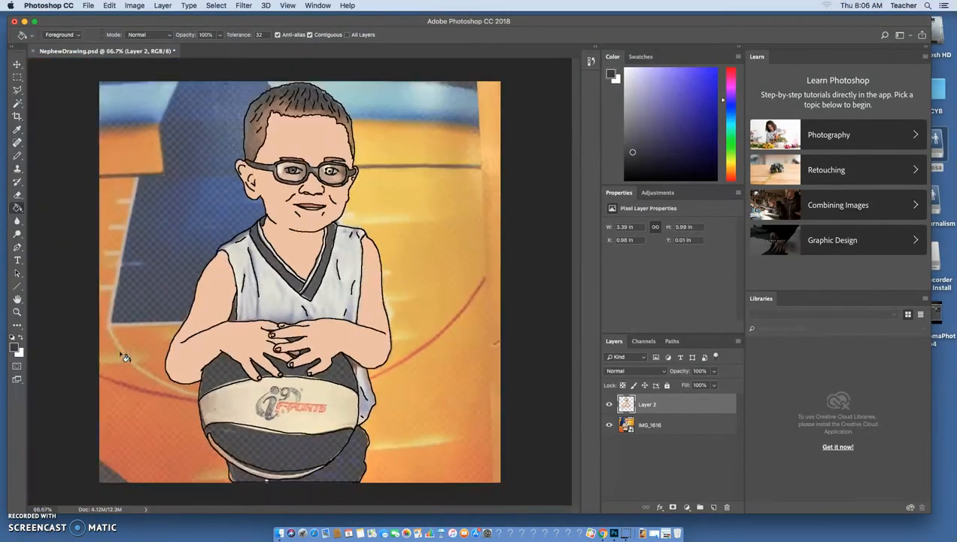
Step: Switch to the Brush tool and set its size to 19 px
{"action": "left_click", "coordinate": [18, 156]}
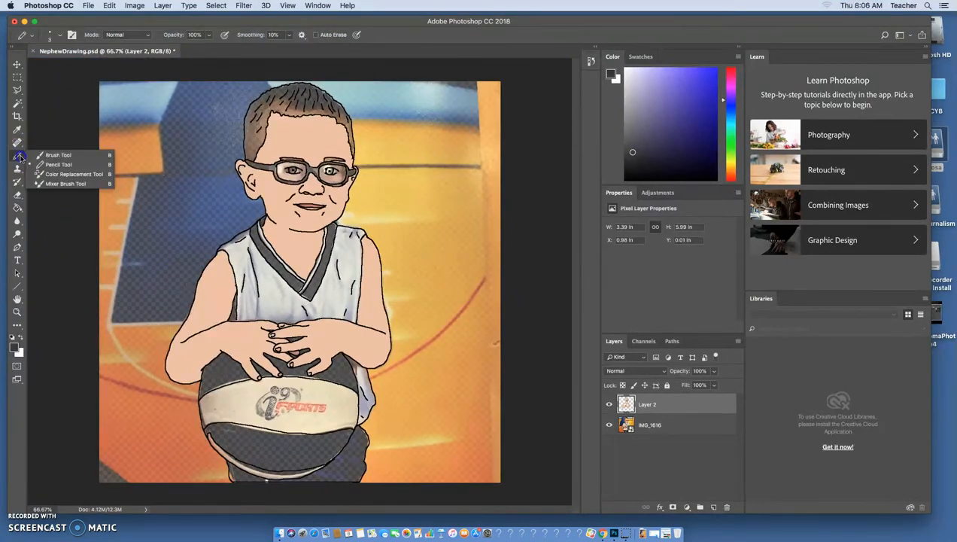
{"action": "left_click", "coordinate": [58, 155]}
{"action": "left_click", "coordinate": [63, 38]}
{"action": "left_click_drag", "start_coordinate": [66, 66], "coordinate": [71, 66]}
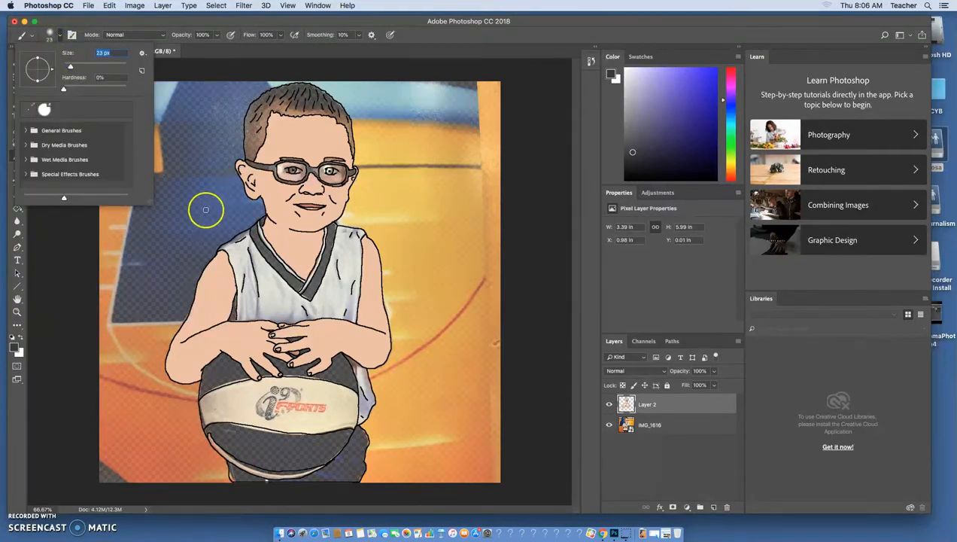
{"action": "left_click_drag", "start_coordinate": [71, 66], "coordinate": [68, 67]}
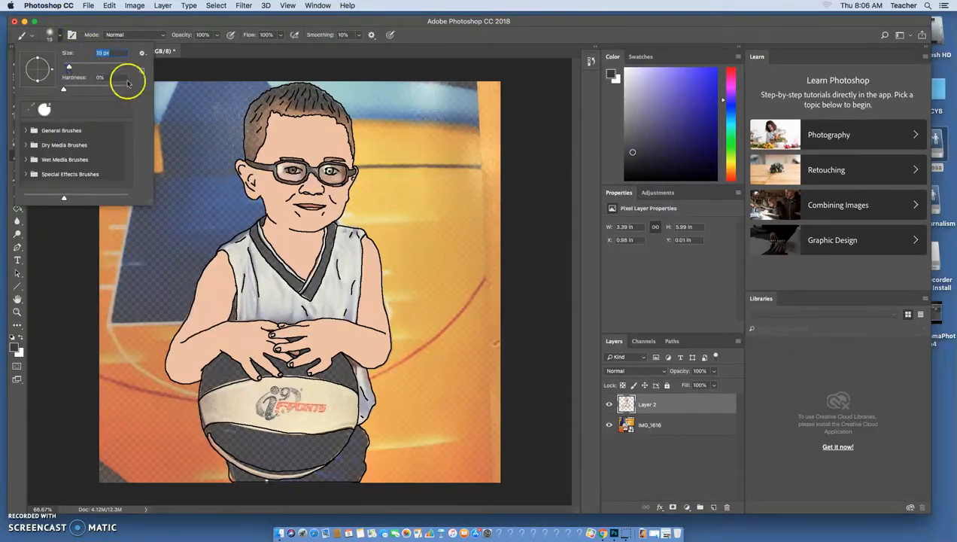
{"action": "left_click", "coordinate": [188, 85]}
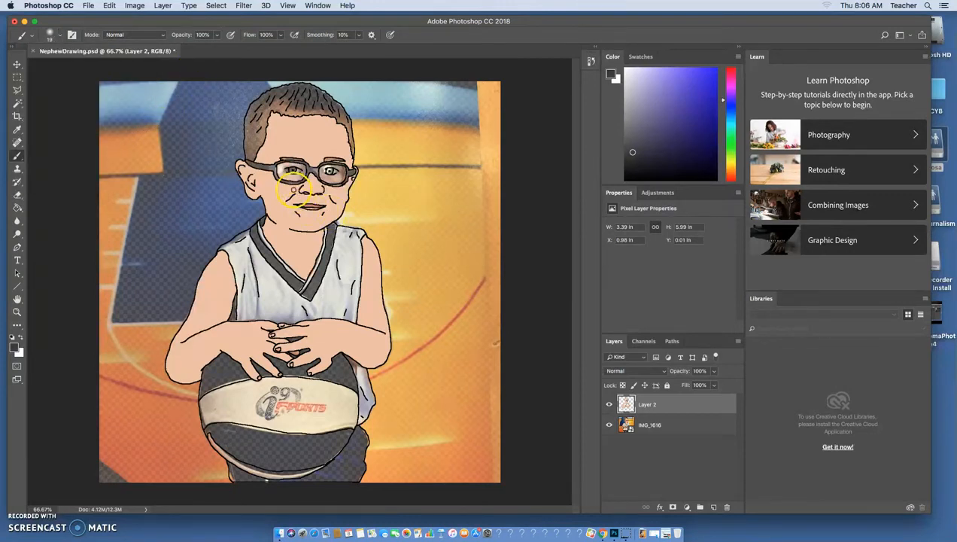
Step: Create a new layer, Layer 3, and place it between Layer 2 and the IMG_1616 photo layer
{"action": "left_click", "coordinate": [163, 6]}
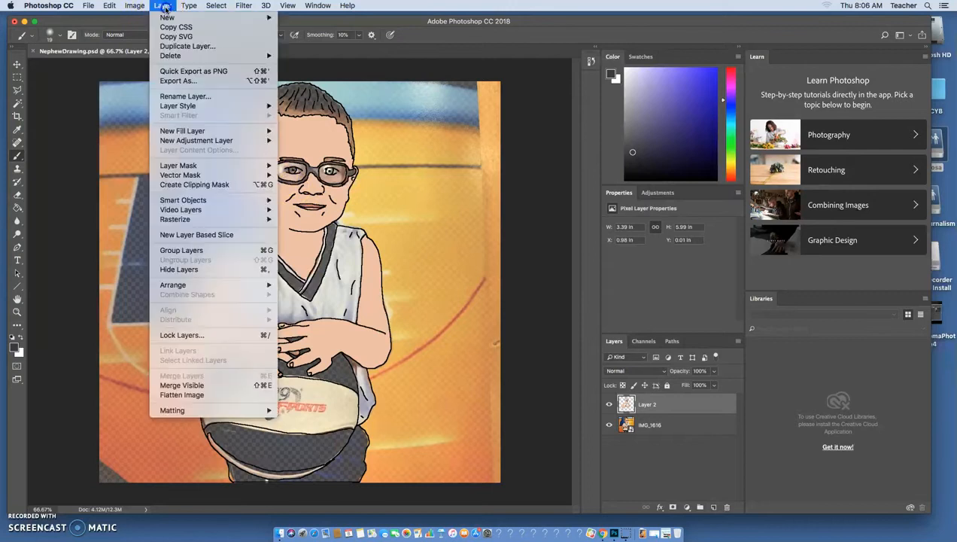
{"action": "mouse_move", "coordinate": [177, 17]}
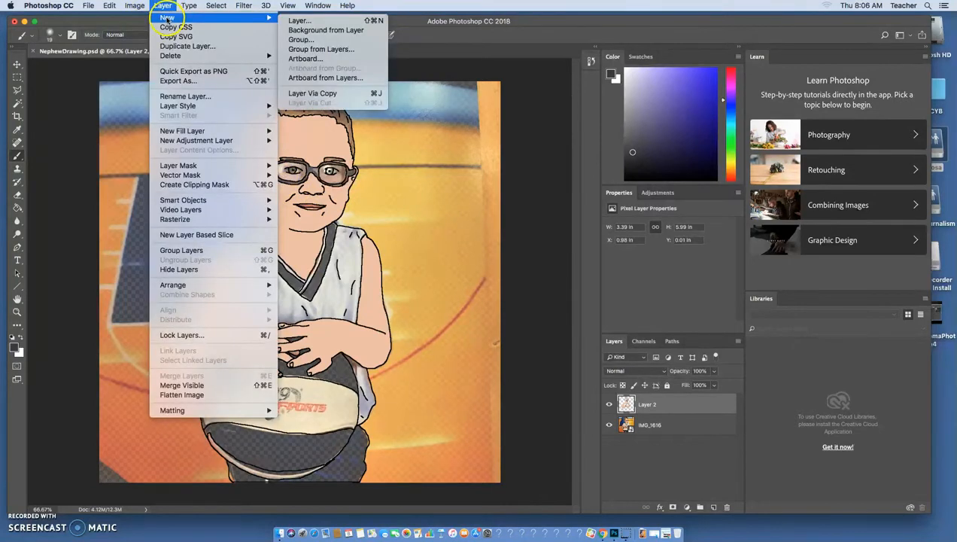
{"action": "left_click", "coordinate": [292, 21]}
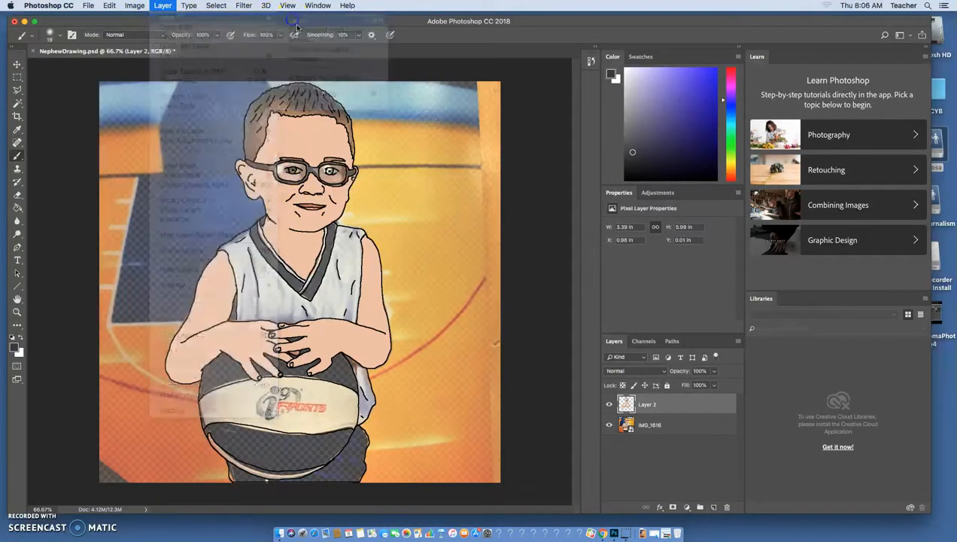
{"action": "left_click", "coordinate": [566, 226]}
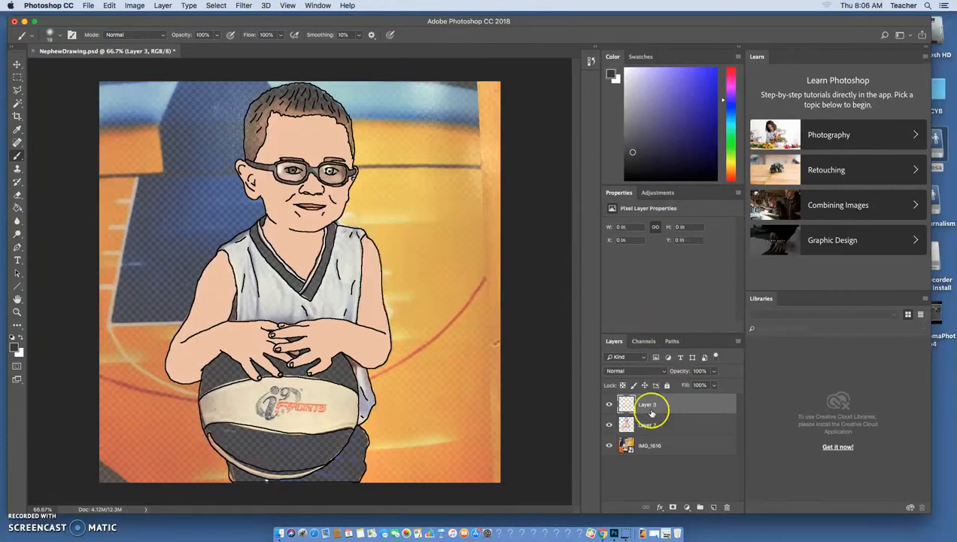
{"action": "left_click_drag", "start_coordinate": [653, 405], "coordinate": [654, 427]}
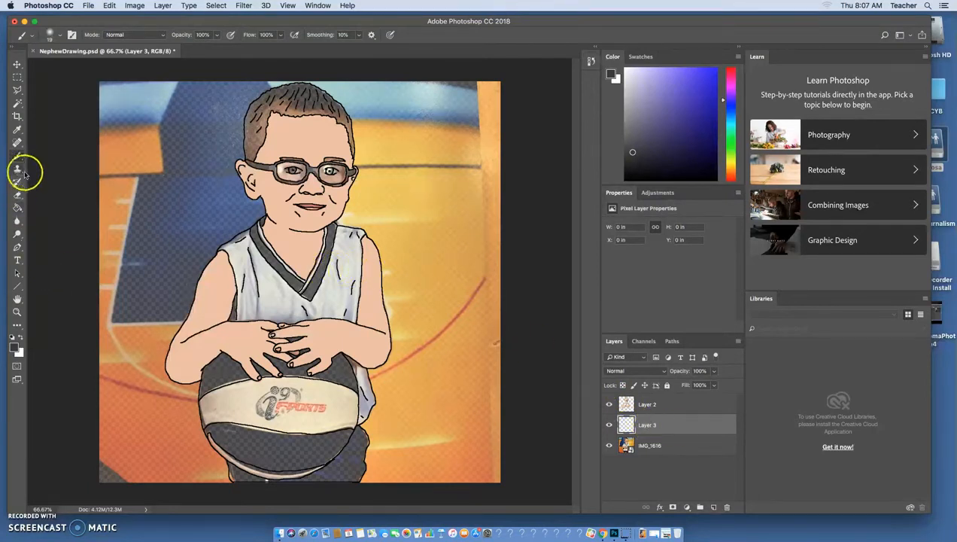
Step: Sample light grey from the collar trim and brush it along the jersey's collar and shoulder on Layer 3
{"action": "left_click", "coordinate": [17, 129]}
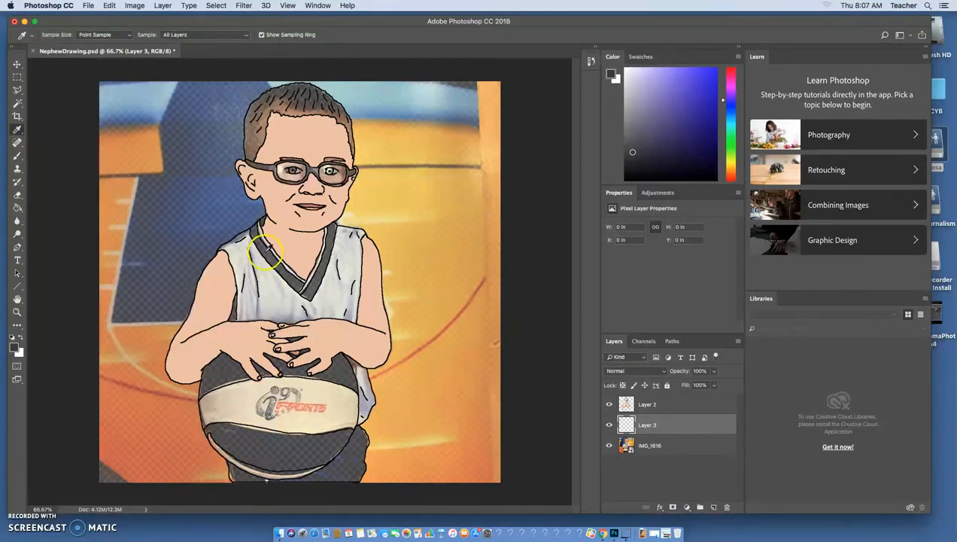
{"action": "left_click", "coordinate": [260, 233]}
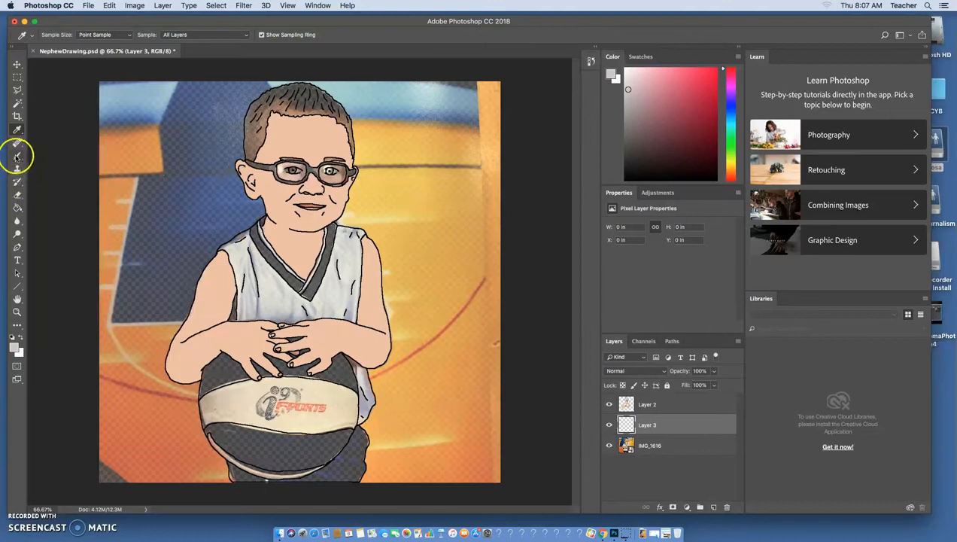
{"action": "left_click", "coordinate": [18, 155]}
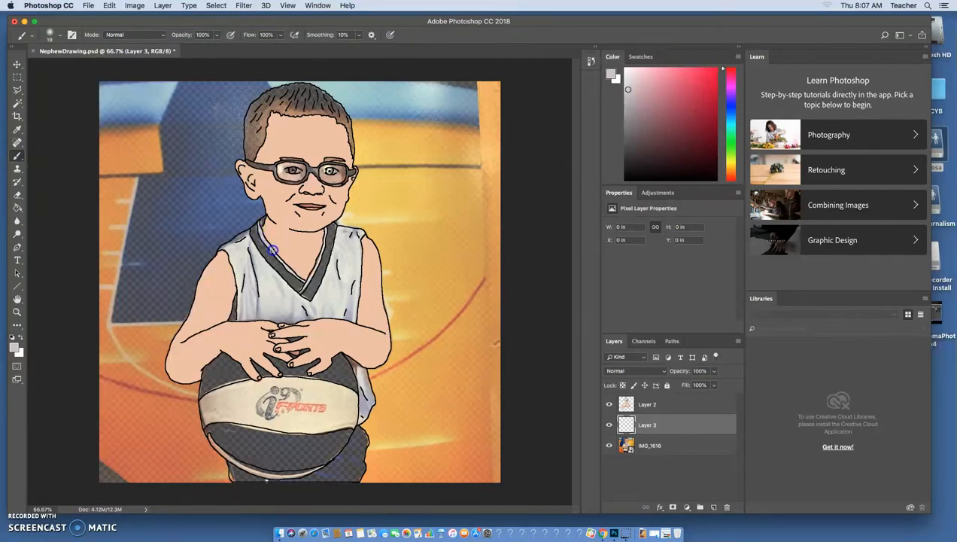
{"action": "left_click_drag", "start_coordinate": [275, 253], "coordinate": [269, 249]}
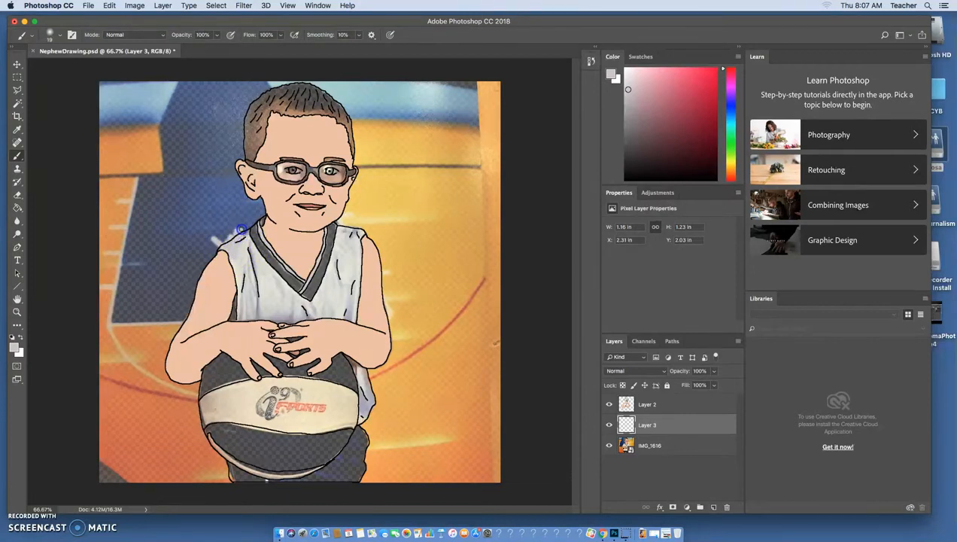
{"action": "left_click_drag", "start_coordinate": [242, 246], "coordinate": [233, 241]}
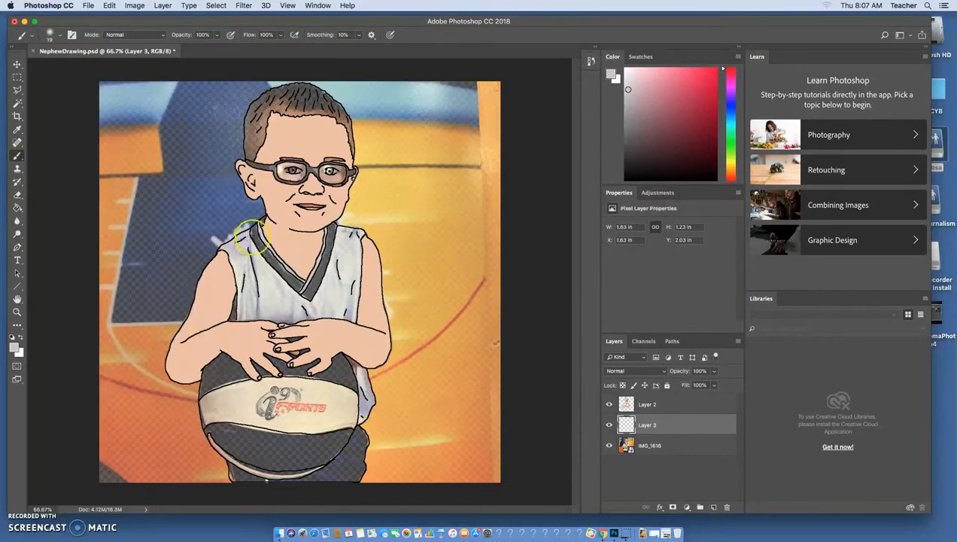
Step: Erase the stray grey paint outside the jersey's shoulder outline, and set the Eraser size to 22 px
{"action": "left_click", "coordinate": [16, 195]}
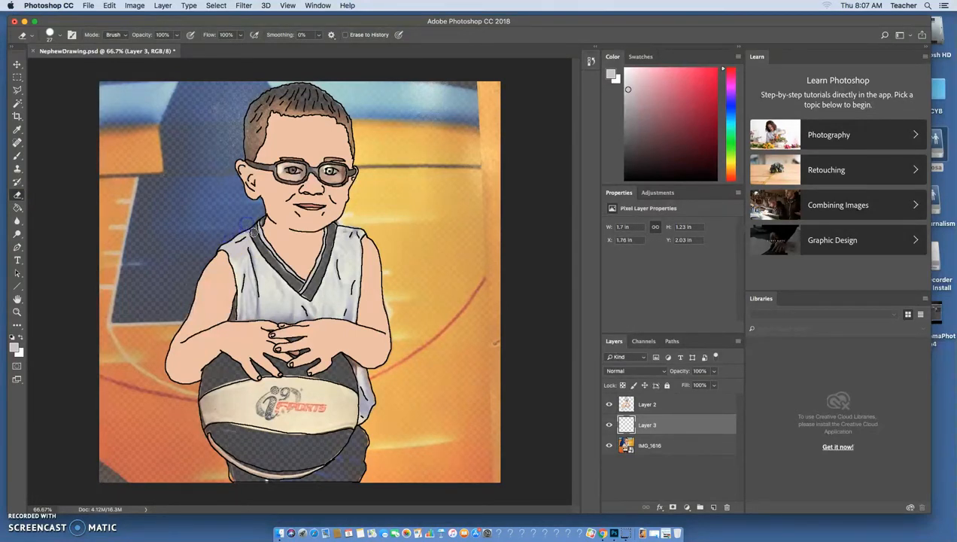
{"action": "left_click", "coordinate": [54, 35]}
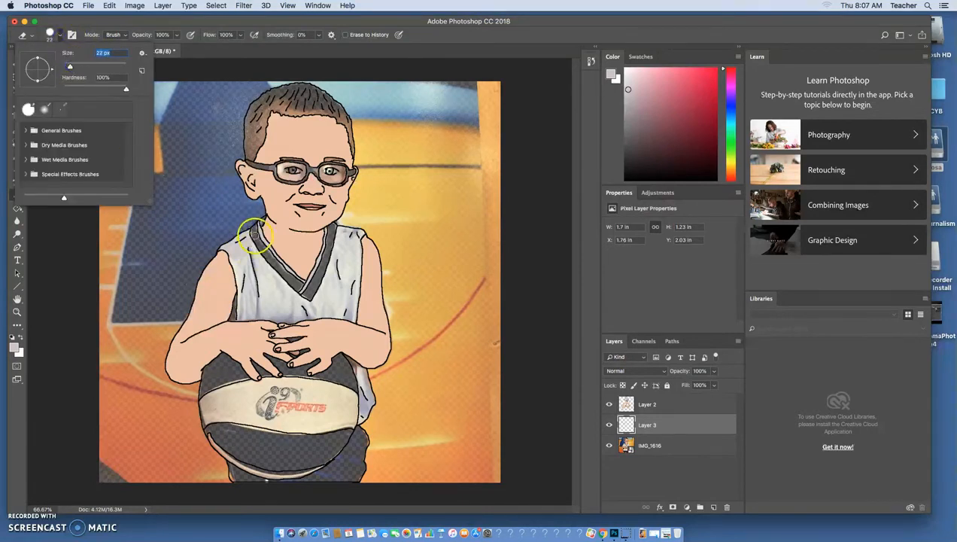
{"action": "left_click", "coordinate": [254, 233]}
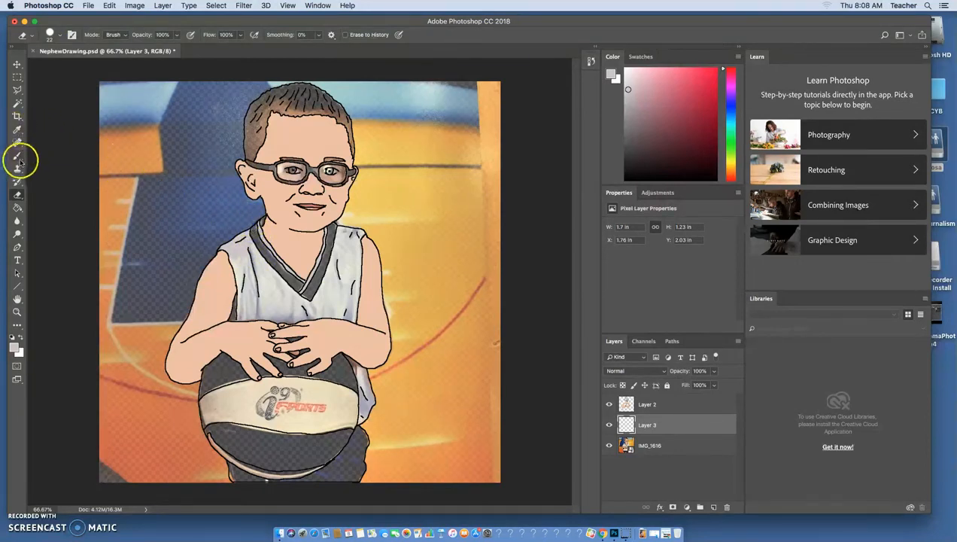
Step: Sample the grey-green iris colour from the eye in the photo and switch to the Paint Bucket tool
{"action": "left_click", "coordinate": [17, 129]}
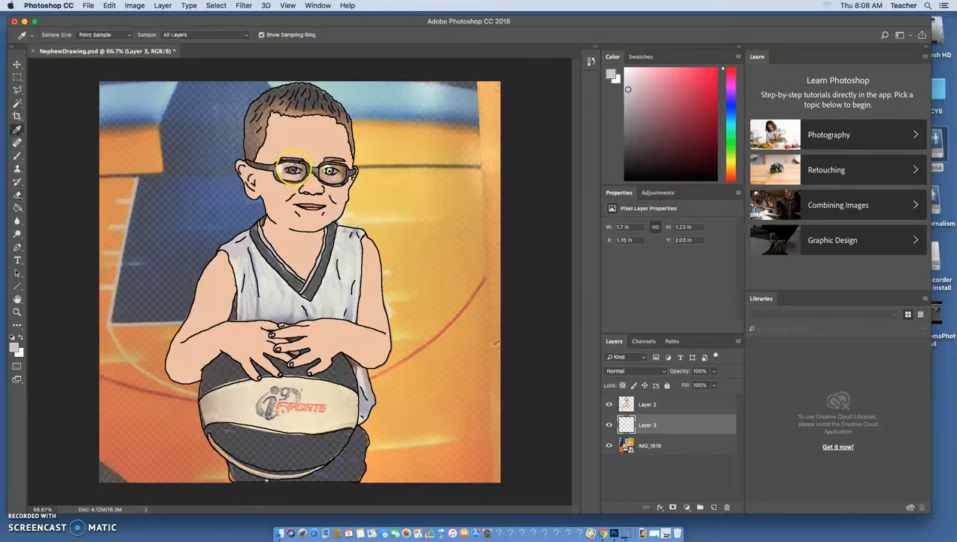
{"action": "left_click", "coordinate": [293, 168]}
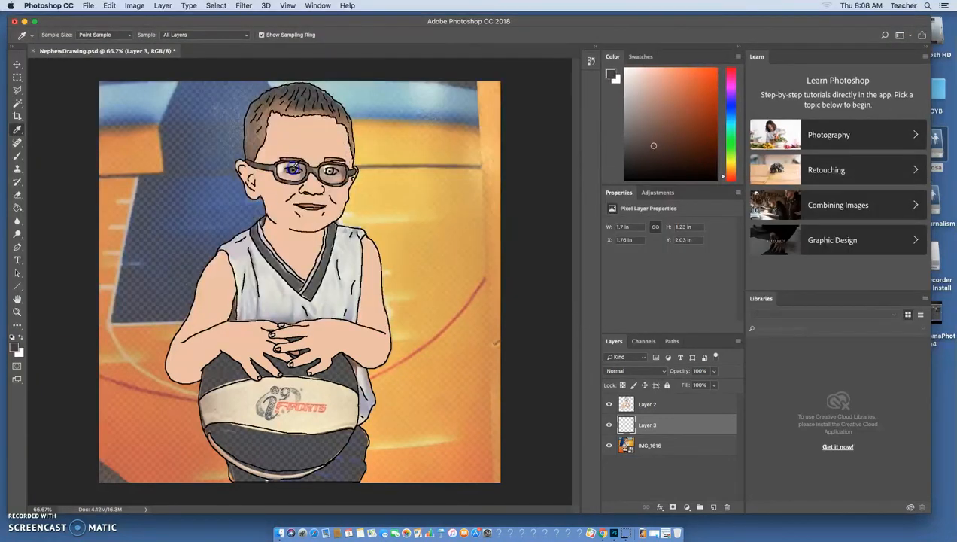
{"action": "left_click", "coordinate": [293, 168]}
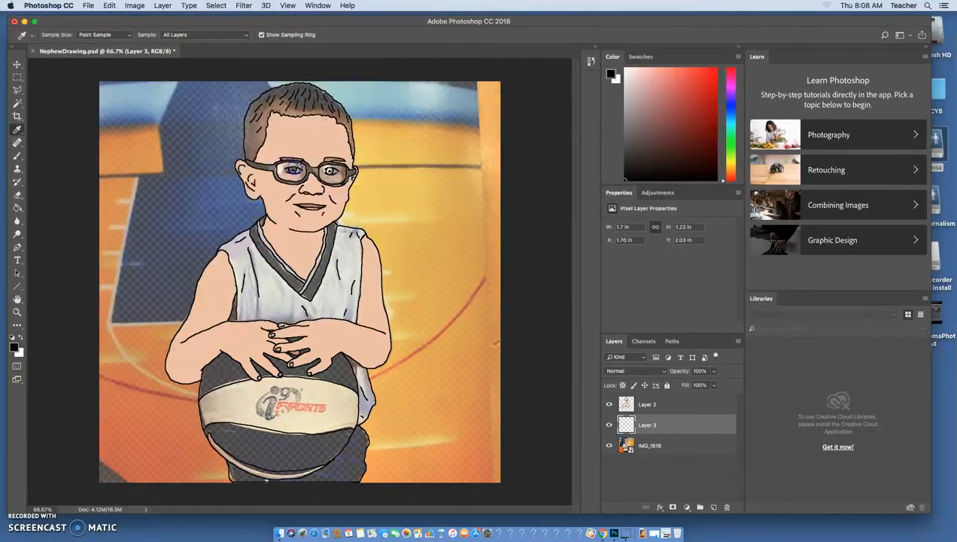
{"action": "left_click", "coordinate": [330, 172]}
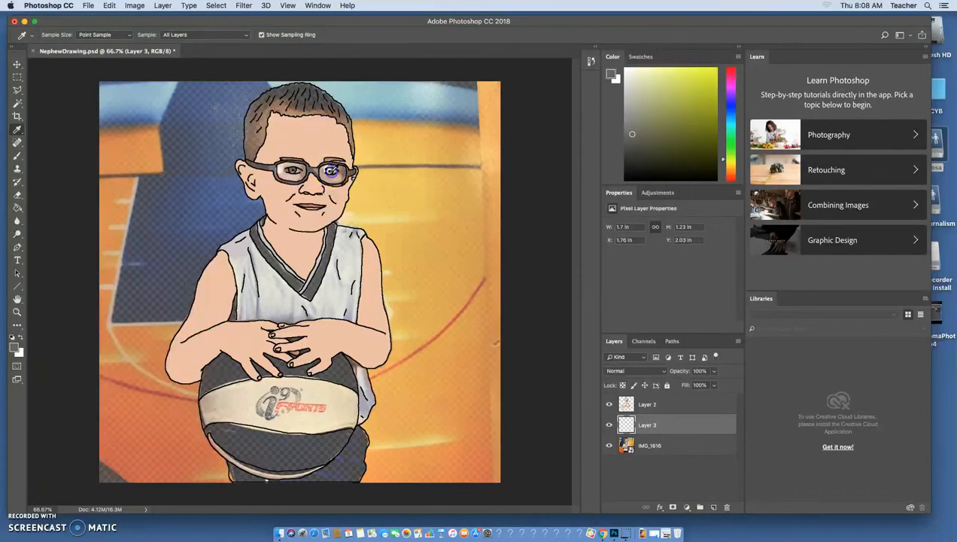
{"action": "left_click", "coordinate": [17, 207]}
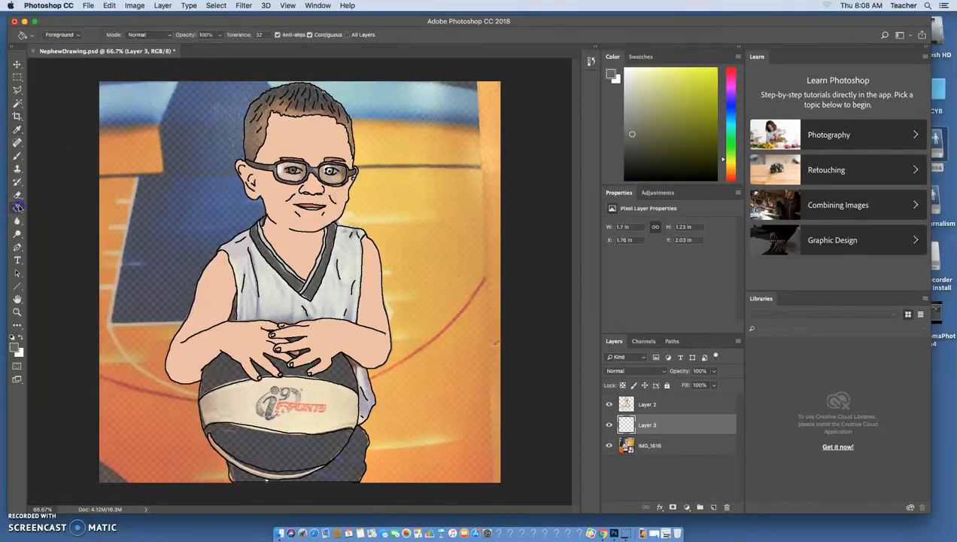
Step: Try to fill the iris with the sampled grey-green on Layer 3, and undo the fill
{"action": "left_click", "coordinate": [337, 174]}
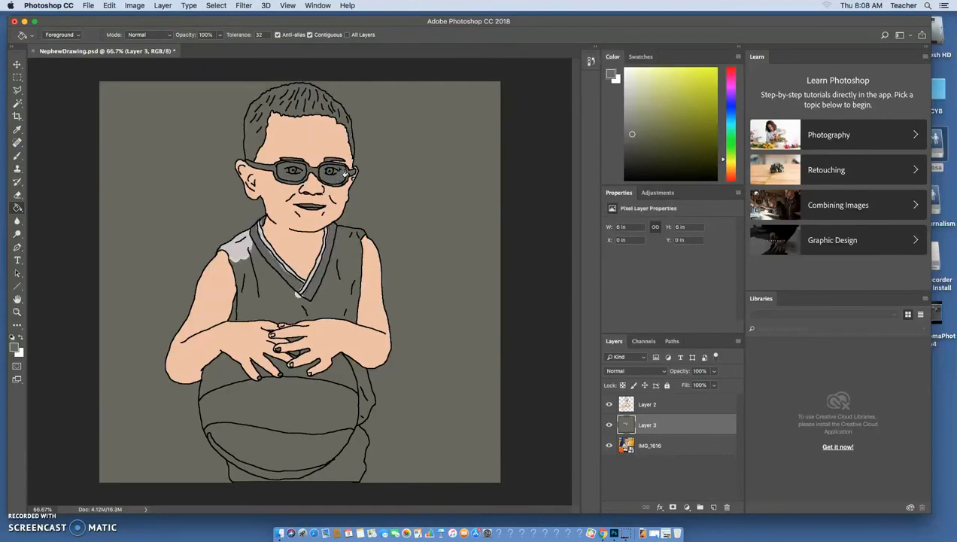
{"action": "key", "text": "super+z"}
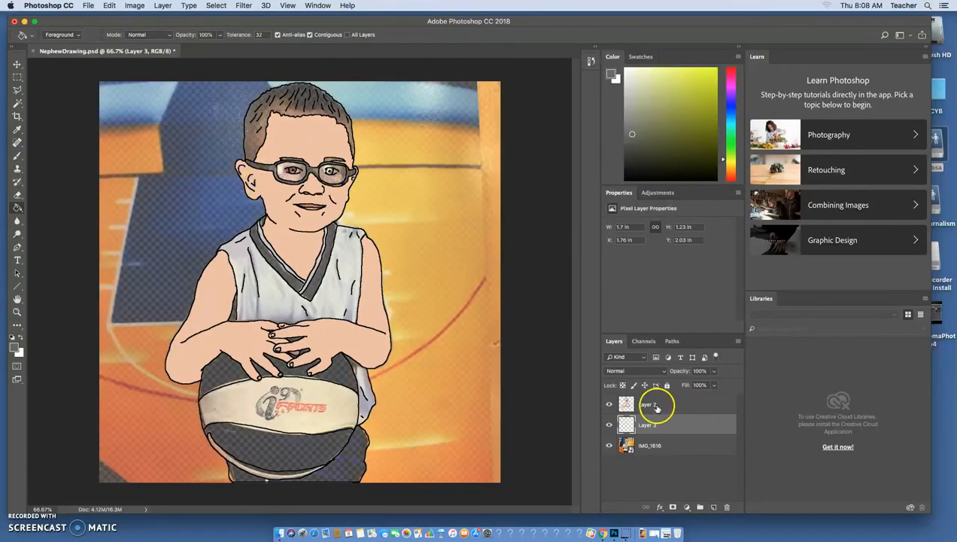
Step: Fill the irises with the sampled grey-green on Layer 2, and toggle the IMG_1616 photo layer's visibility to check the colouring
{"action": "left_click", "coordinate": [660, 404]}
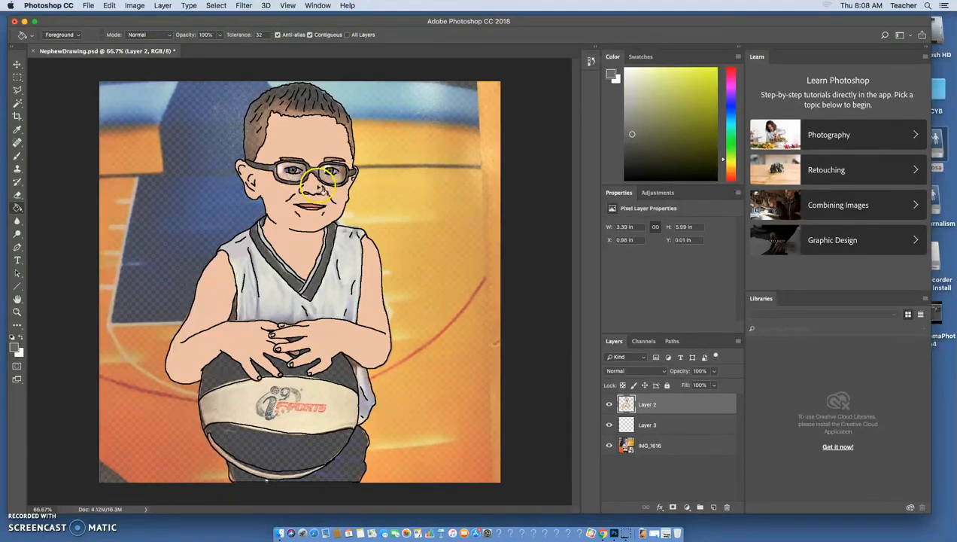
{"action": "left_click", "coordinate": [609, 445]}
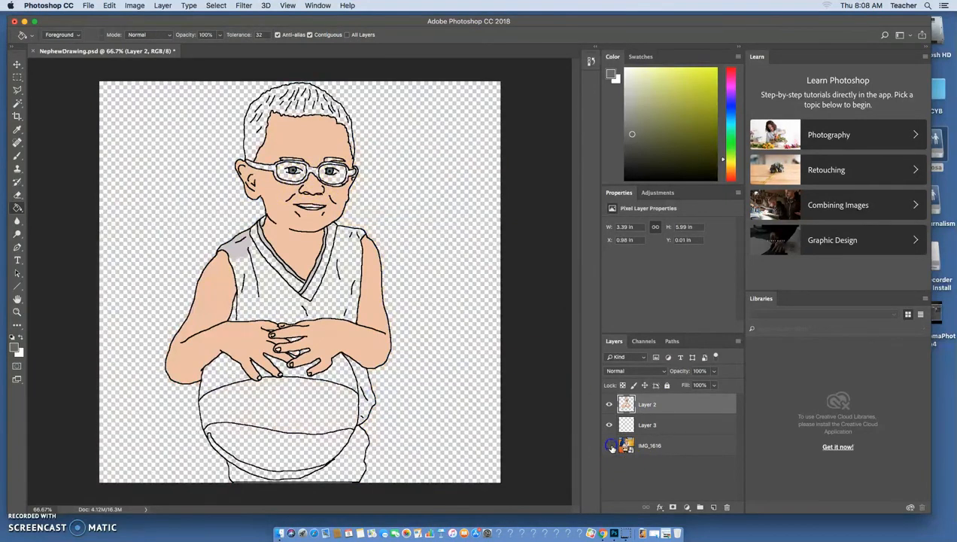
{"action": "left_click", "coordinate": [610, 445]}
{"action": "left_click", "coordinate": [609, 445]}
{"action": "left_click", "coordinate": [610, 445]}
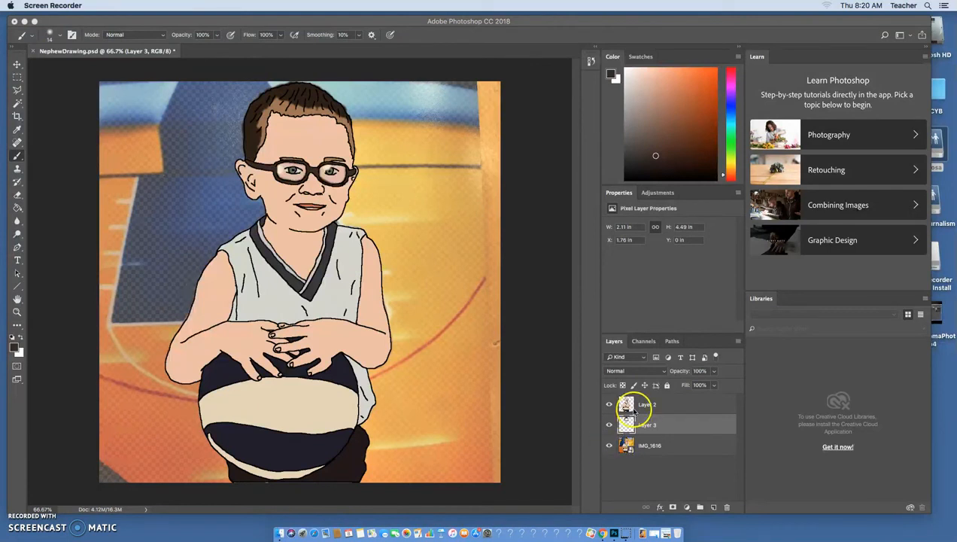
Step: Hide the IMG_1616 photo layer so only the coloured drawing is shown
{"action": "left_click", "coordinate": [609, 447]}
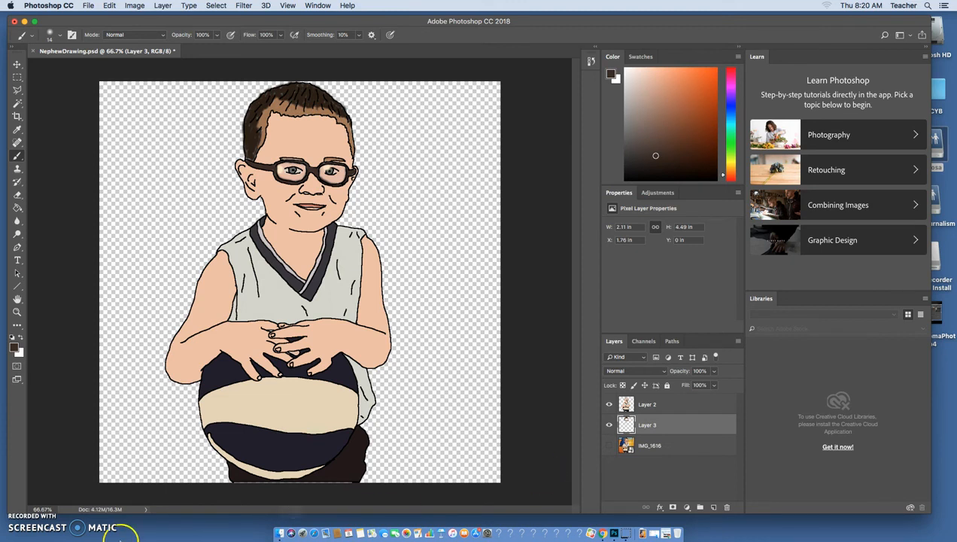
{"action": "left_click", "coordinate": [30, 518]}
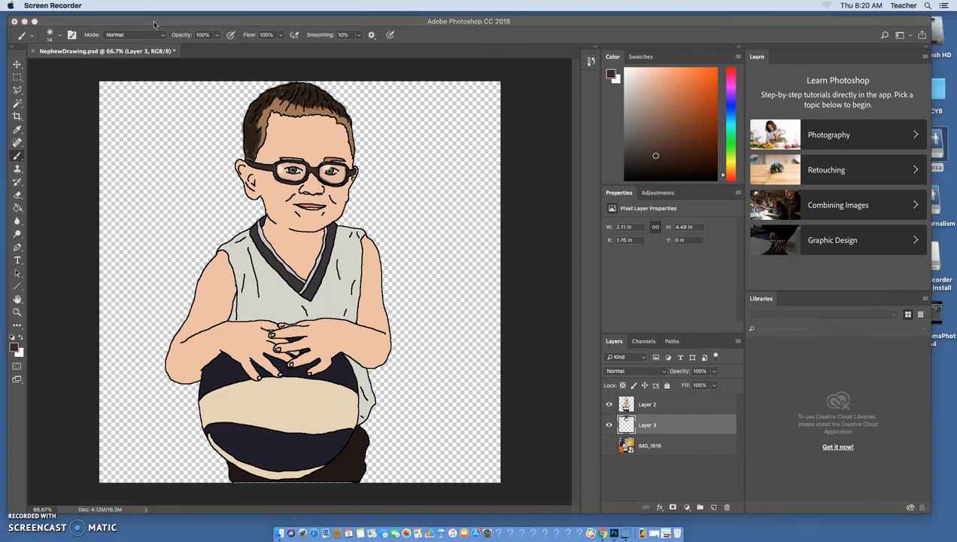
{"action": "left_click", "coordinate": [155, 21]}
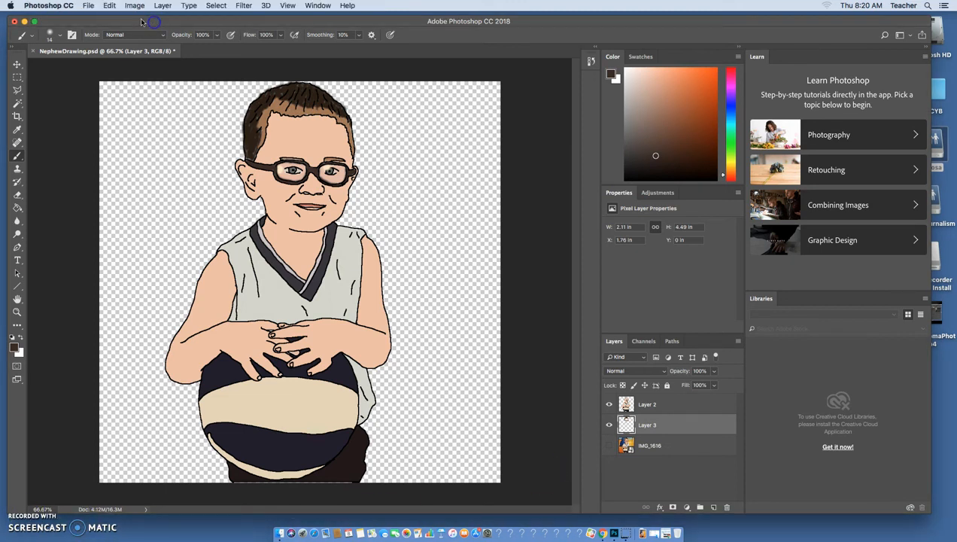
Step: Save the changes to NephewDrawing.psd
{"action": "left_click", "coordinate": [88, 5]}
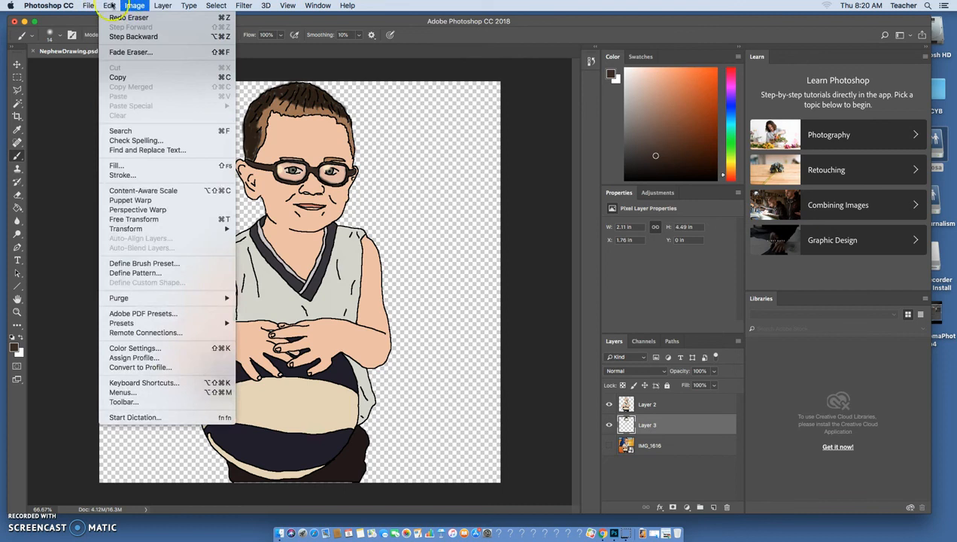
{"action": "left_click", "coordinate": [46, 61]}
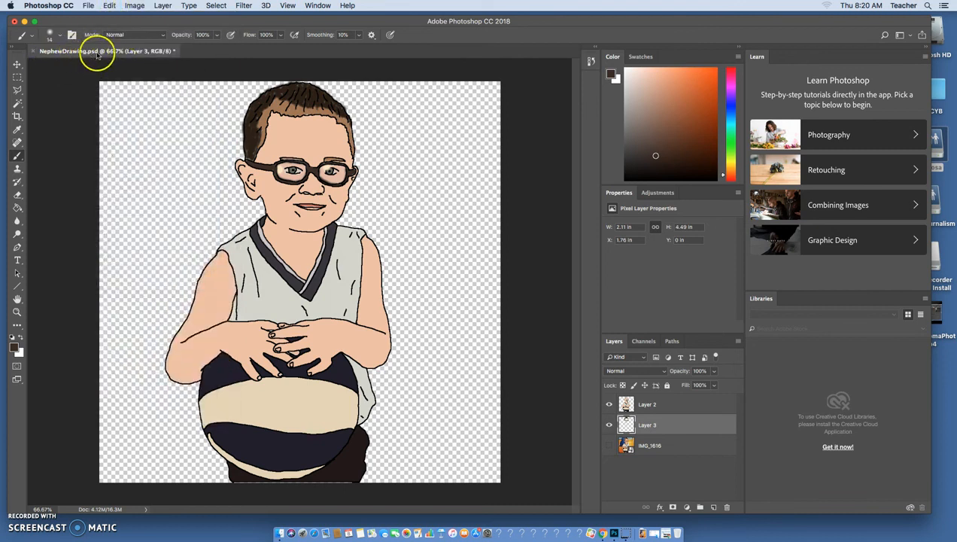
{"action": "left_click", "coordinate": [93, 6]}
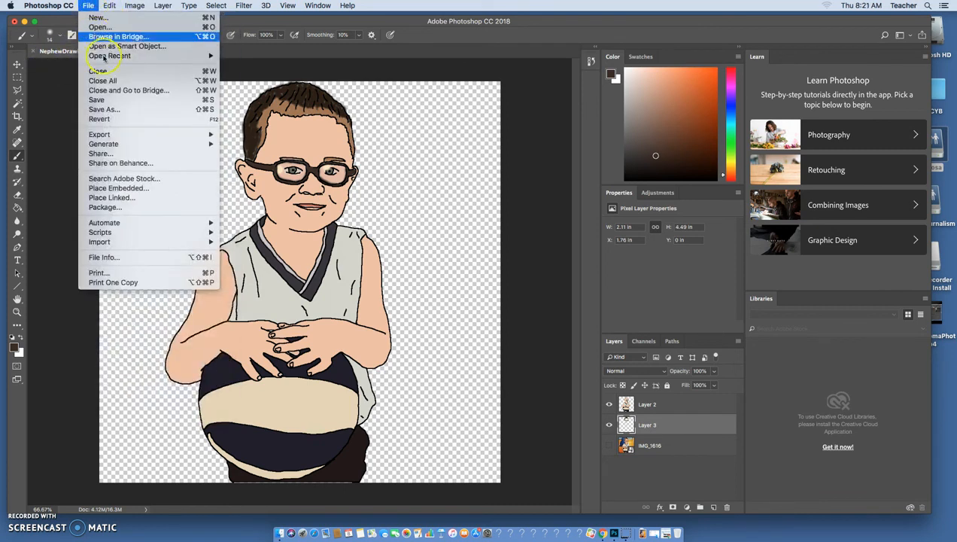
{"action": "left_click", "coordinate": [99, 99]}
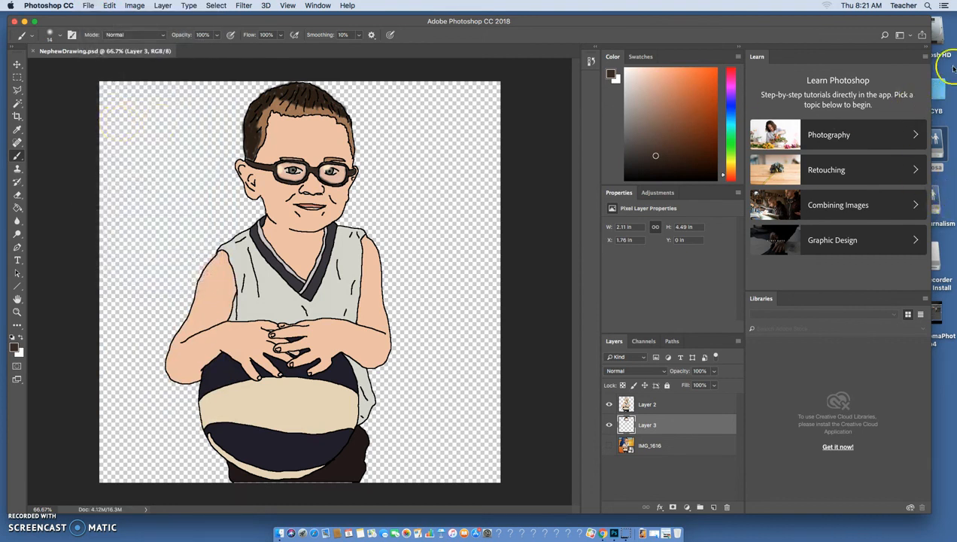
{"action": "left_click_drag", "start_coordinate": [851, 21], "coordinate": [817, 17]}
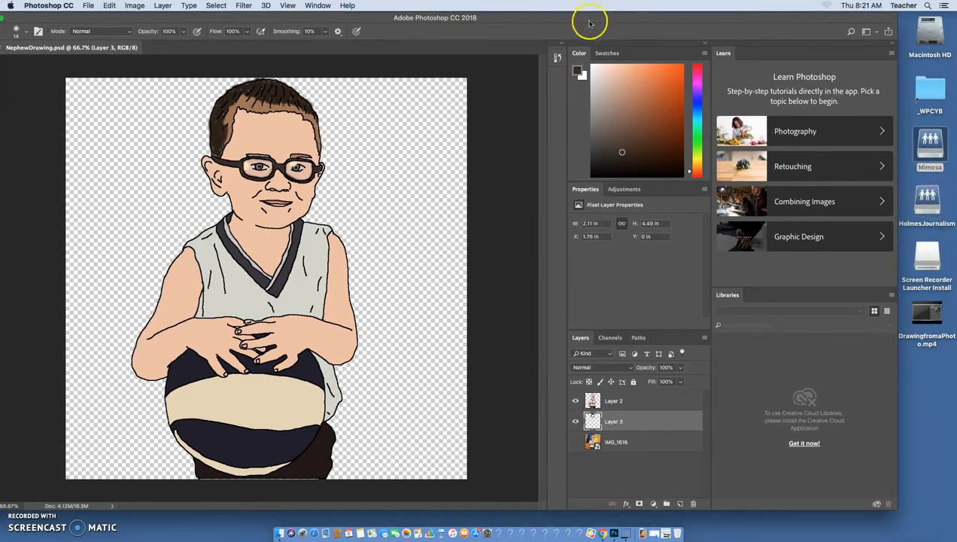
{"action": "double_click", "coordinate": [540, 19]}
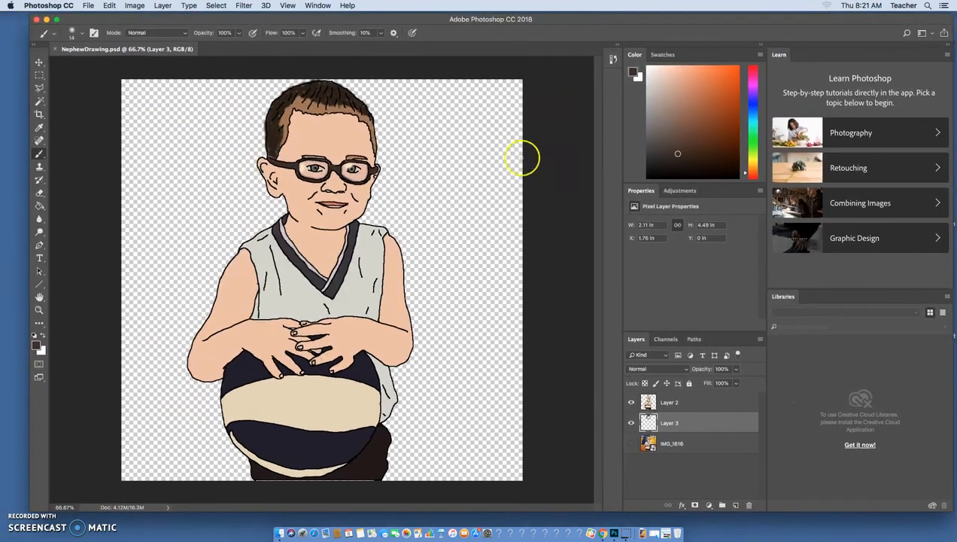